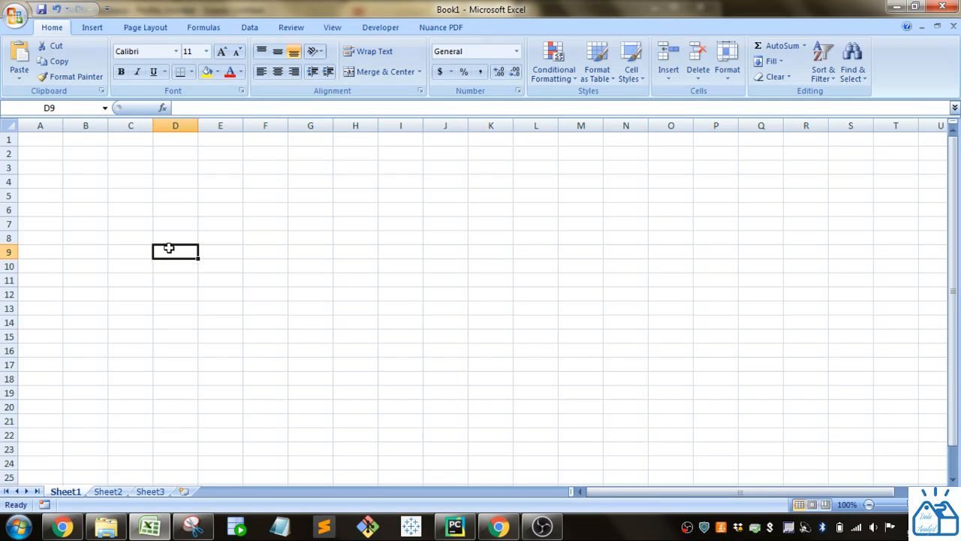
- Enter =RAND() in cell D9 and fill it down through D16
type("=ran")
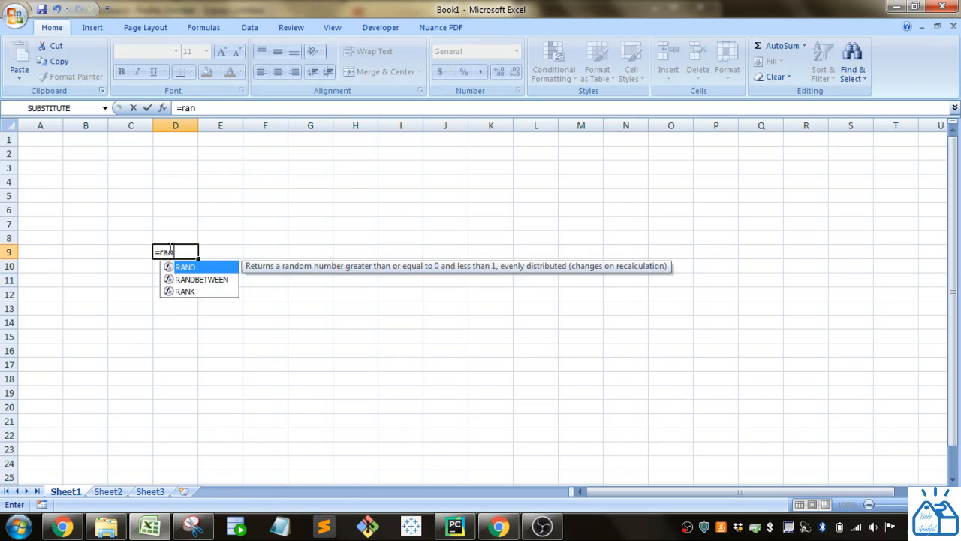
type("d(")
key("BackSpace")
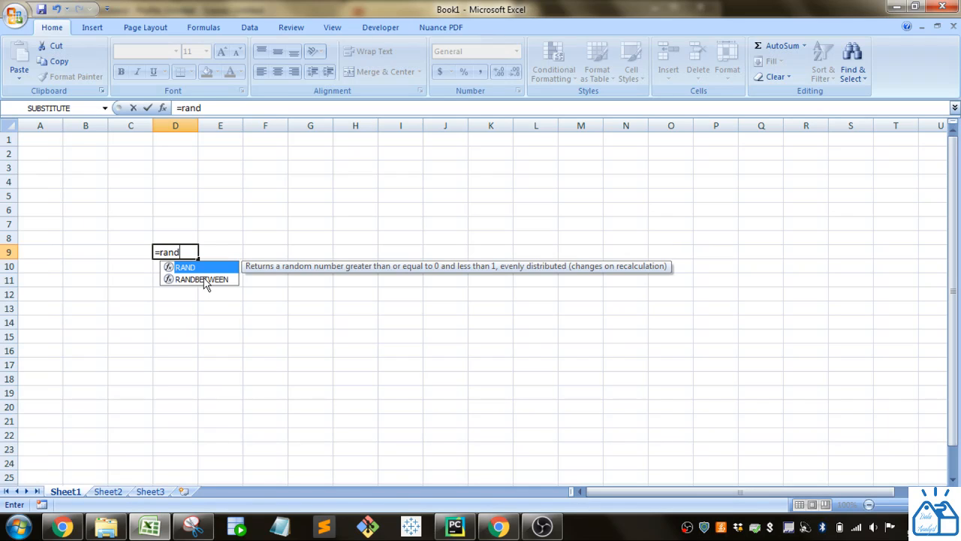
type("()")
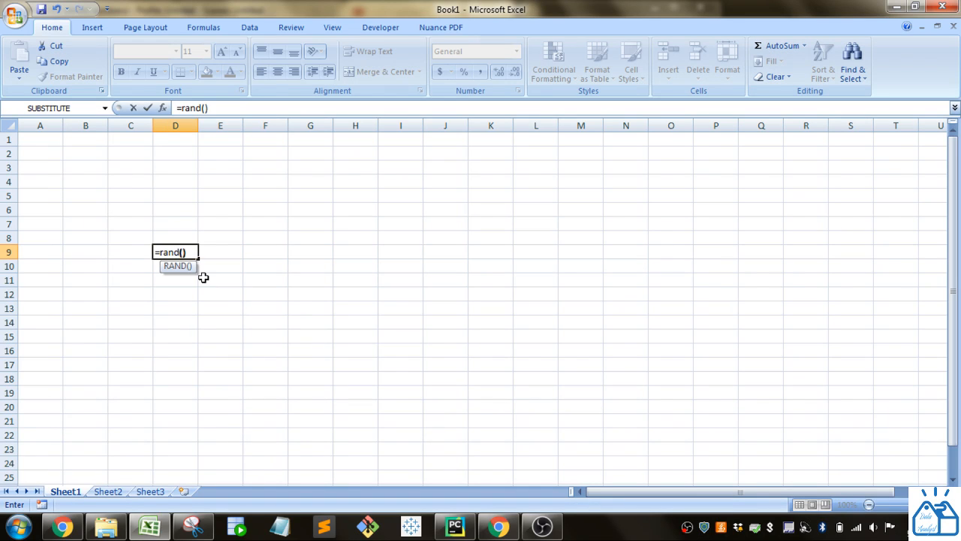
key("Return")
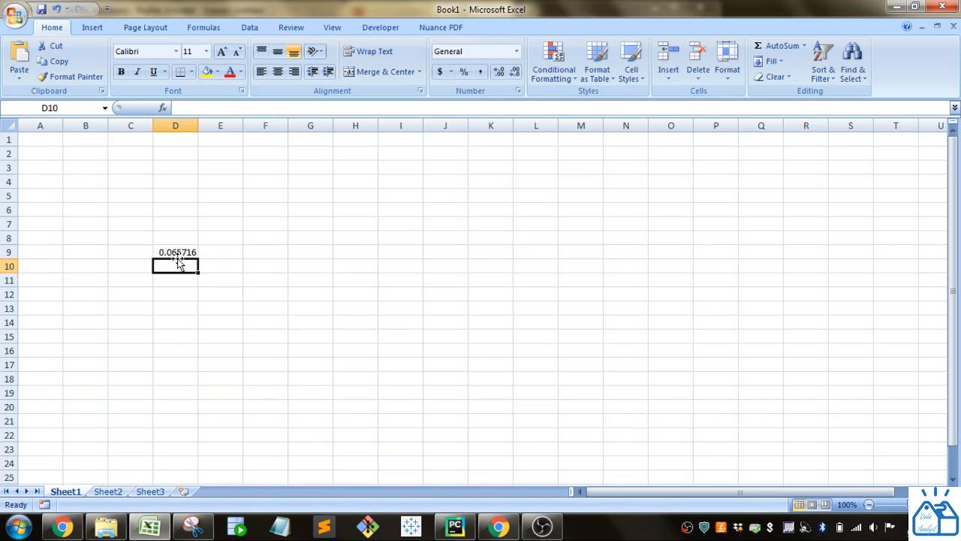
left_click(177, 253)
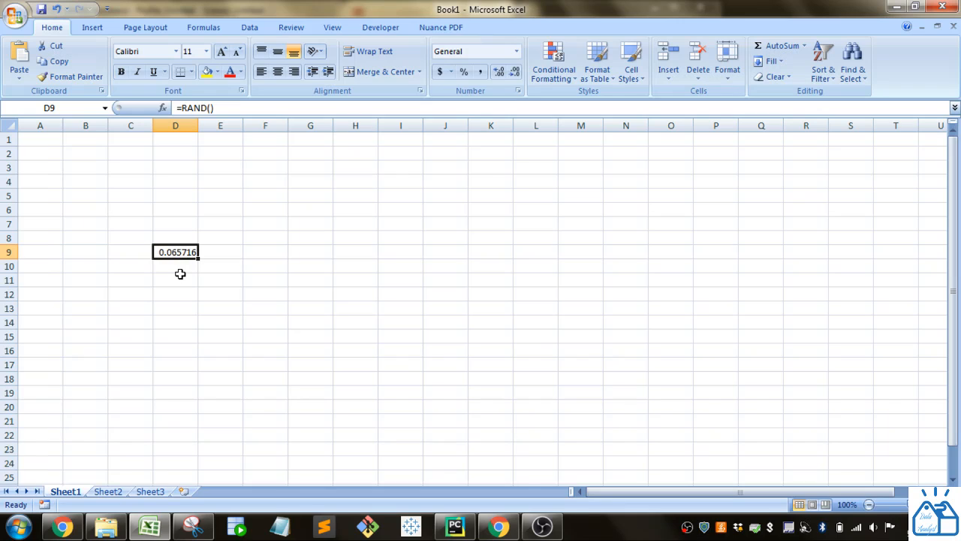
left_click_drag(199, 257, 201, 359)
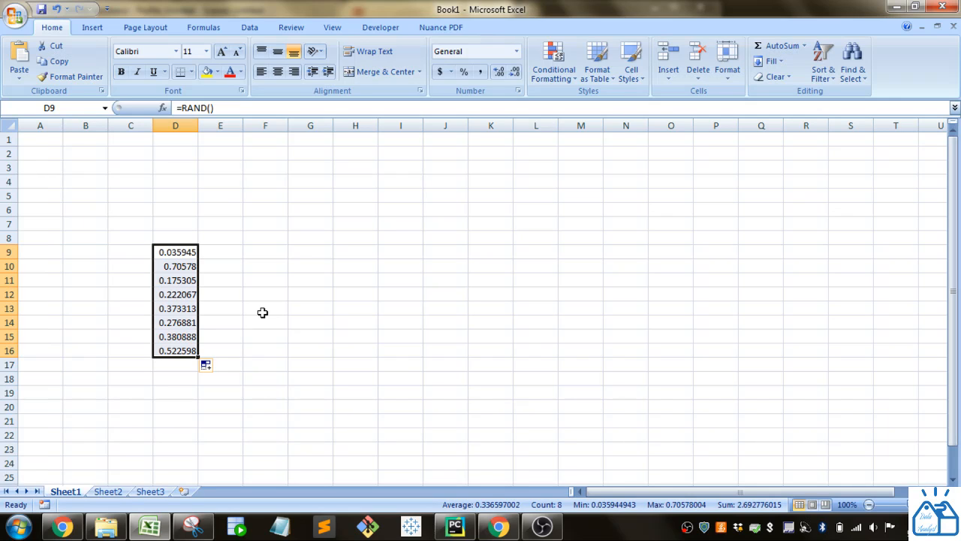
- Force the sheet to recalculate a few times by editing empty cells, and observe the random numbers in D9:D16
left_click(231, 275)
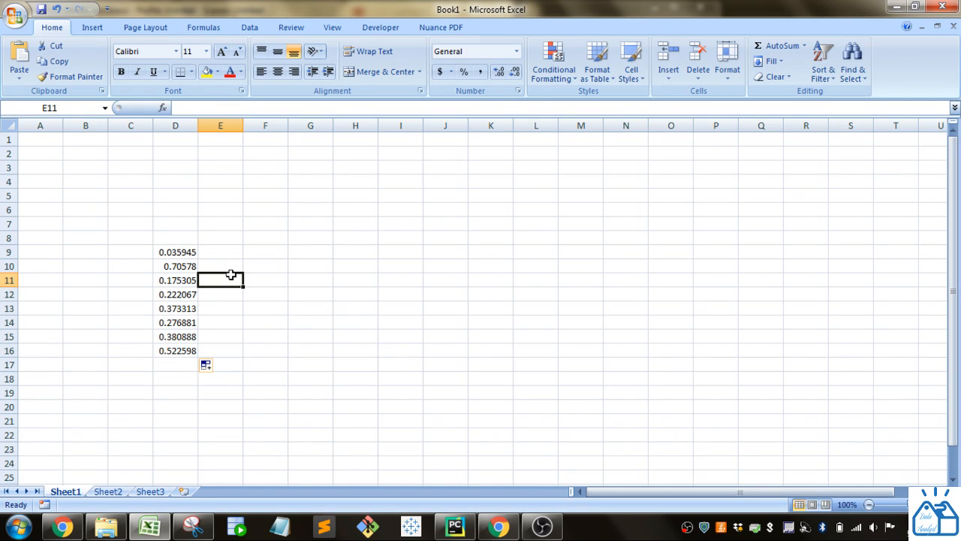
double_click(279, 282)
left_click(280, 316)
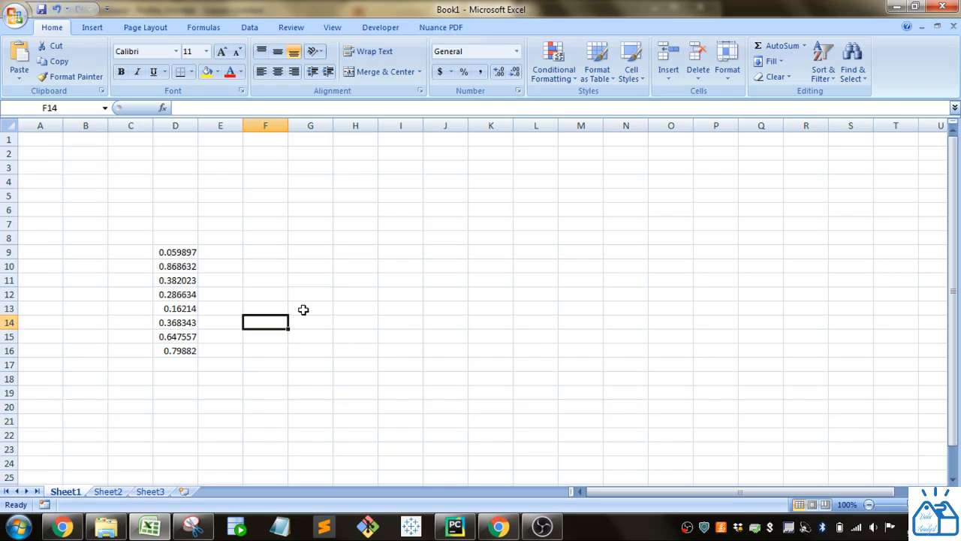
left_click(302, 307)
left_click(316, 267)
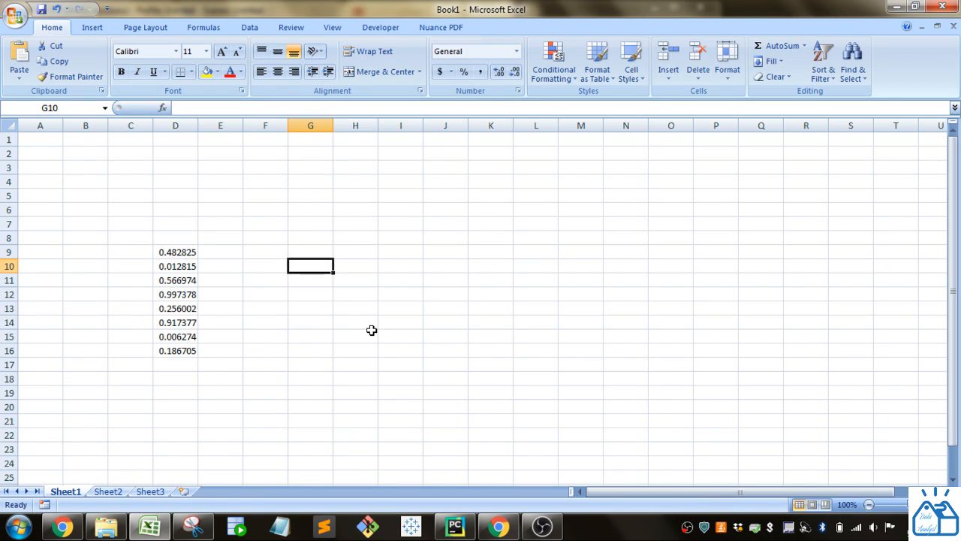
- Replace the RAND formulas in D9:D16 with their values, then edit empty cells to check that the numbers stay fixed
left_click_drag(164, 252, 180, 350)
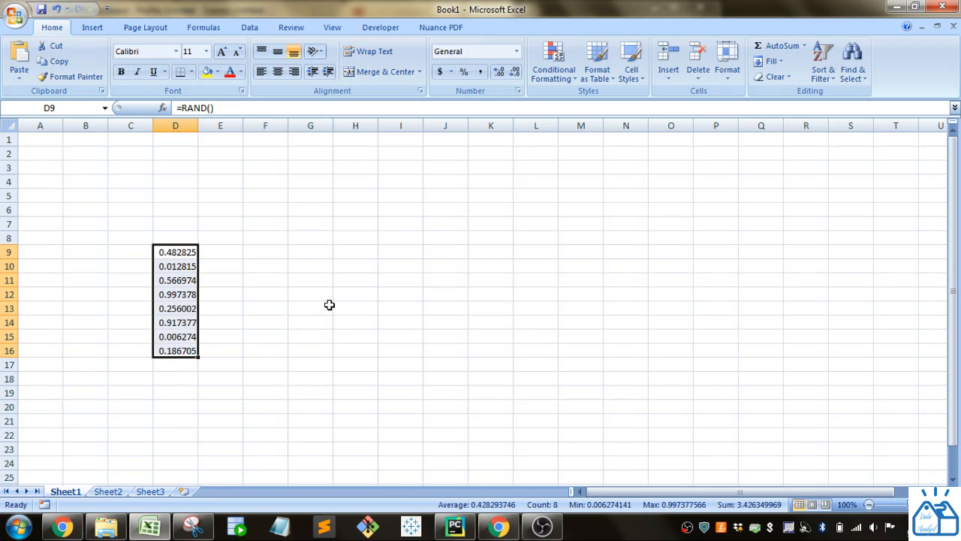
key("ctrl+c")
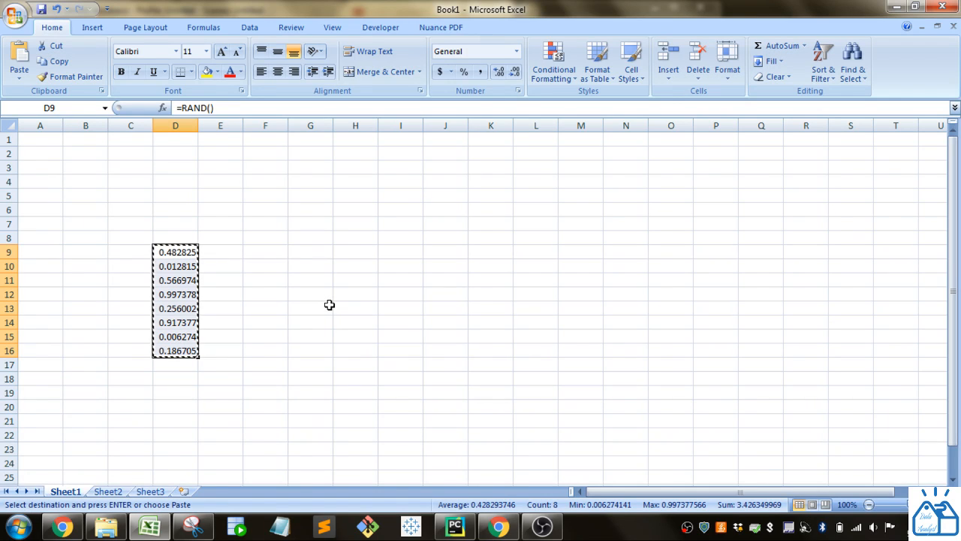
left_click(20, 79)
left_click(34, 125)
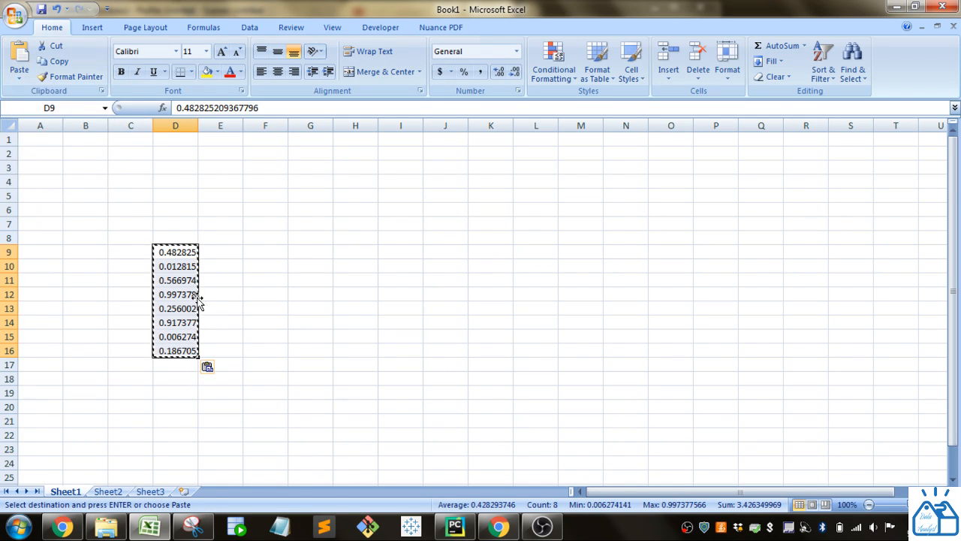
double_click(279, 263)
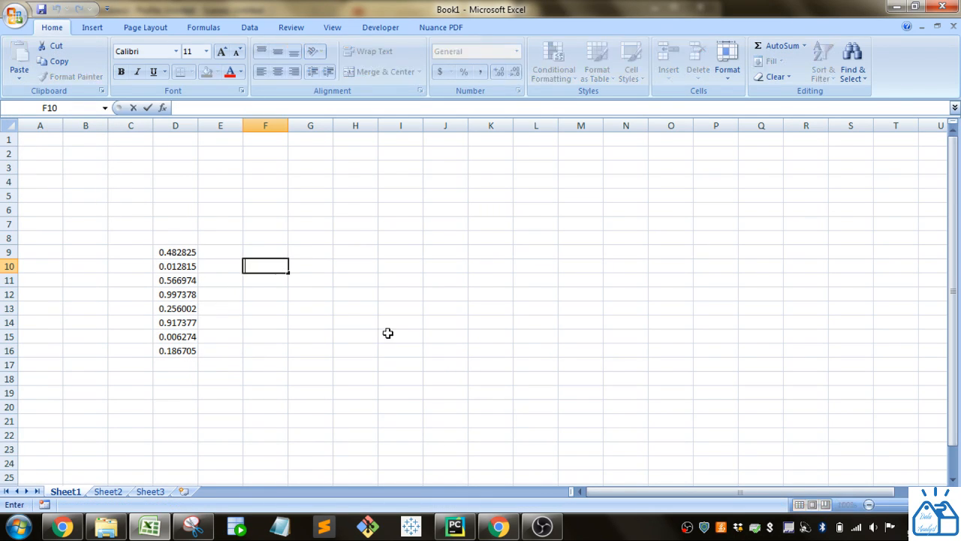
double_click(492, 365)
double_click(350, 280)
- Clear the contents of D9:D16
left_click(191, 254)
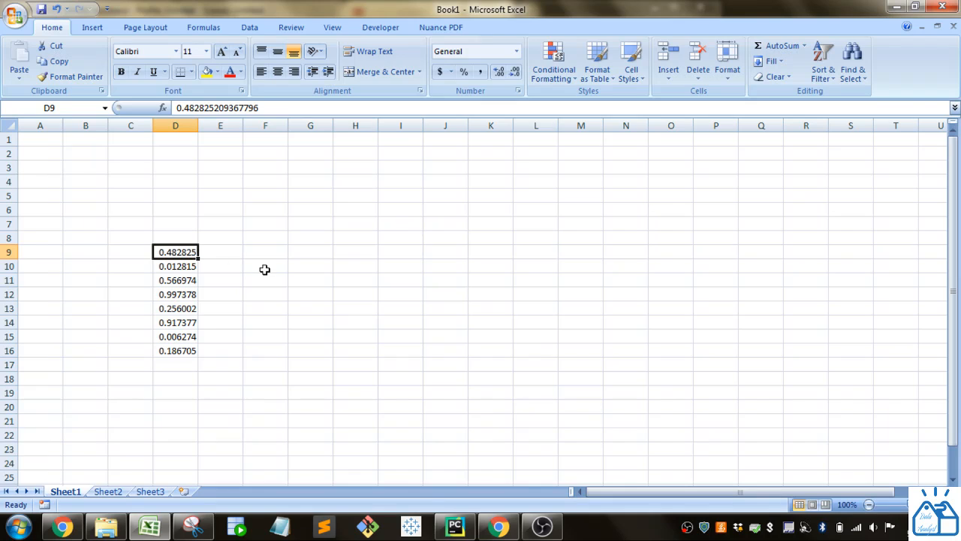
key("ctrl+shift+Down")
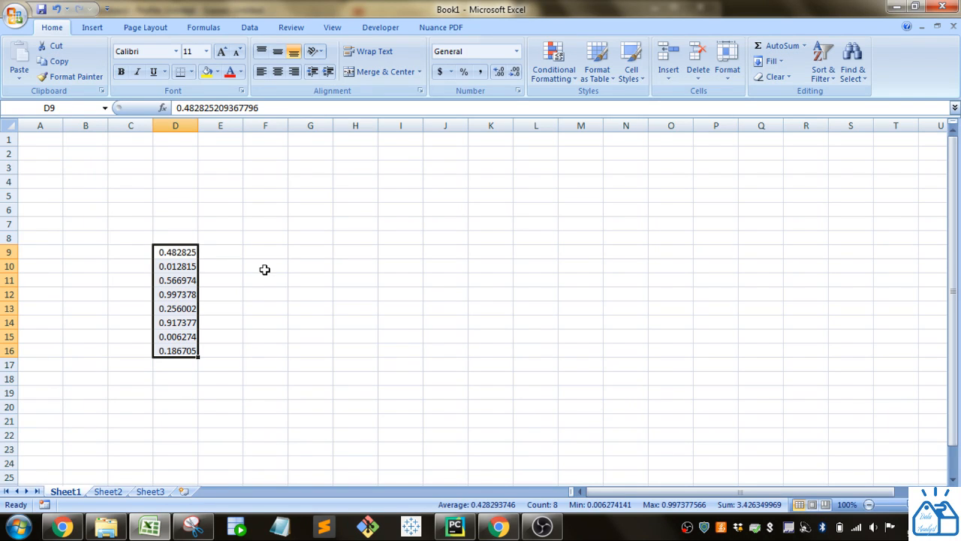
key("Delete")
- Enter =RANDBETWEEN(1,6) in cell D8
key("Up")
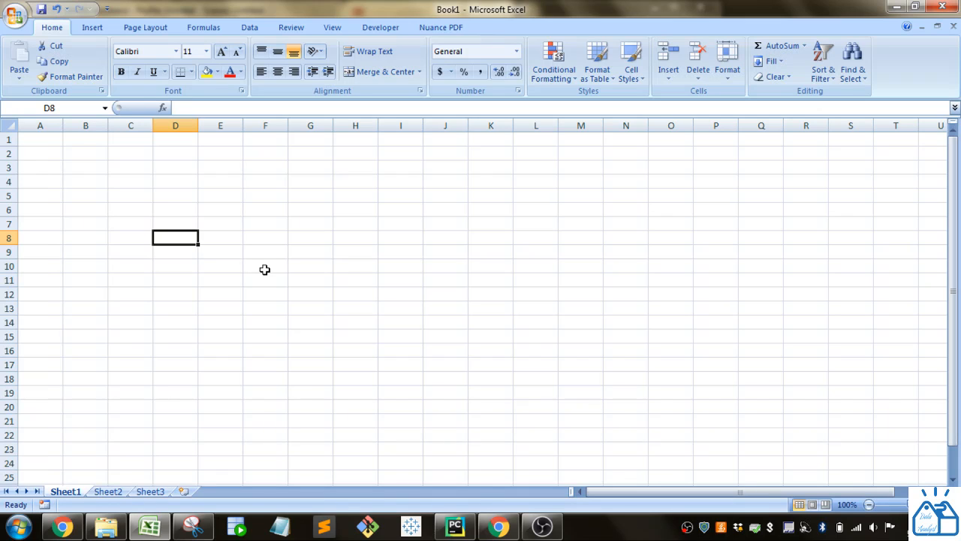
type("=rand")
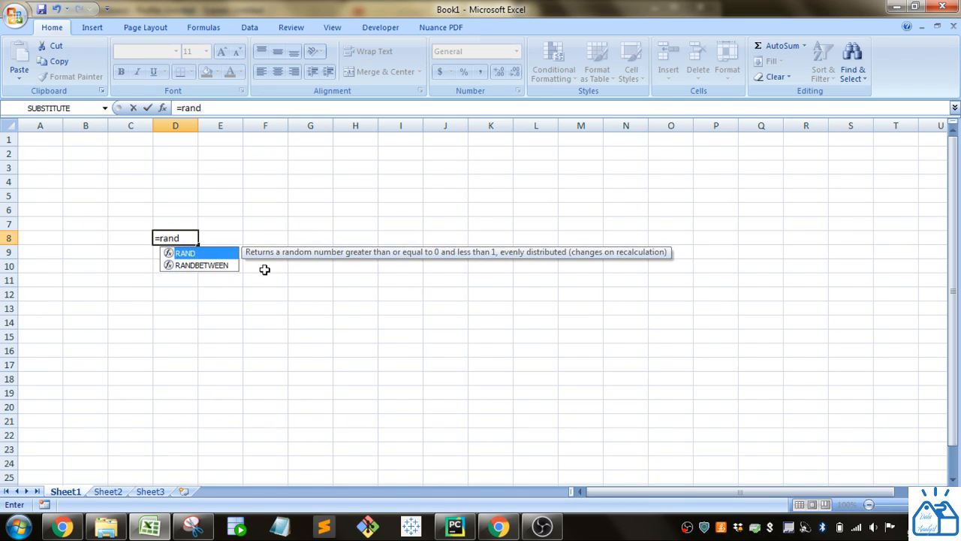
key("Down")
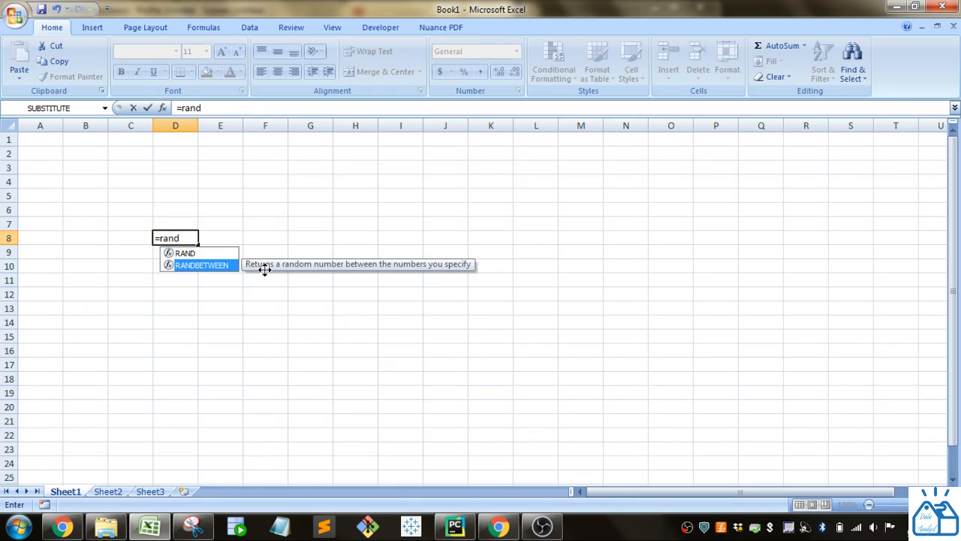
key("Tab")
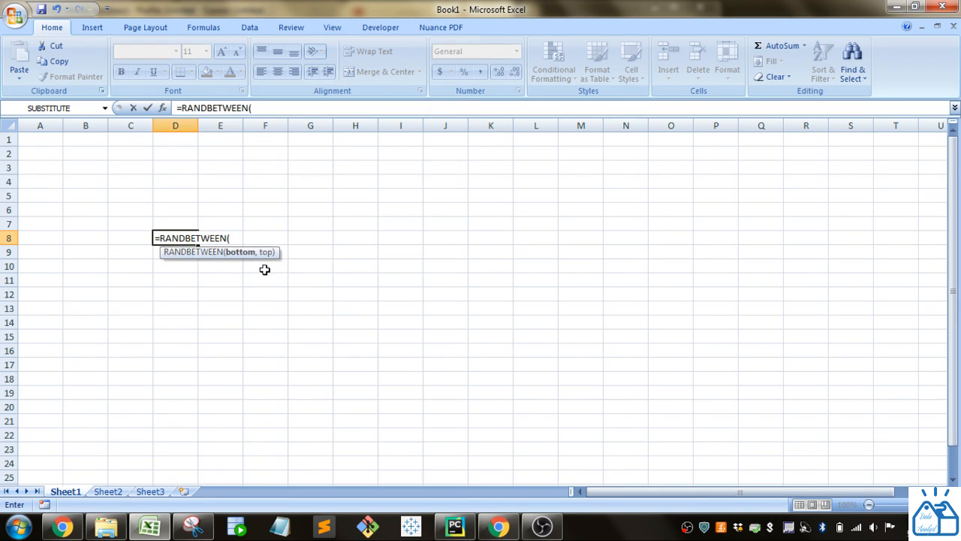
type("1,6)")
key("Return")
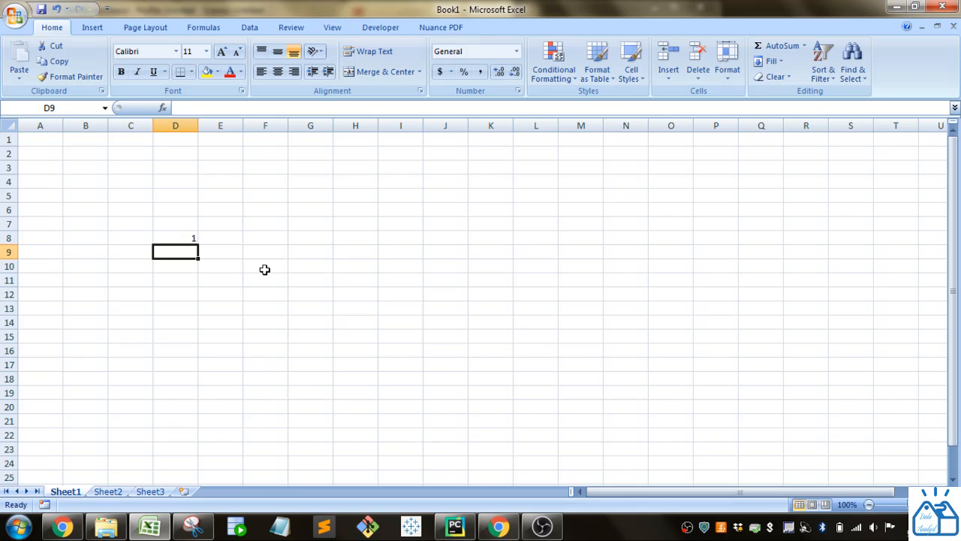
- Fill the RANDBETWEEN formula from D8 down through D23
left_click(192, 240)
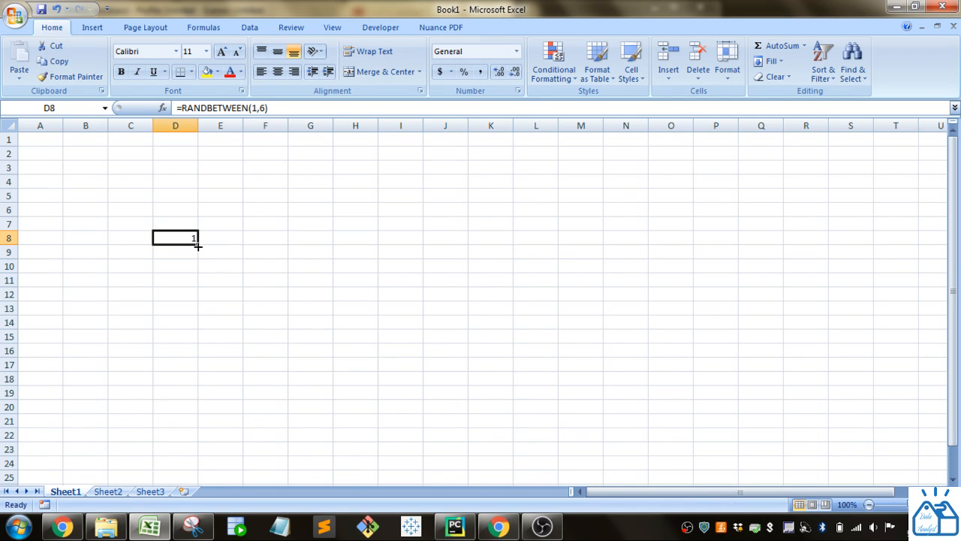
left_click_drag(197, 244, 201, 398)
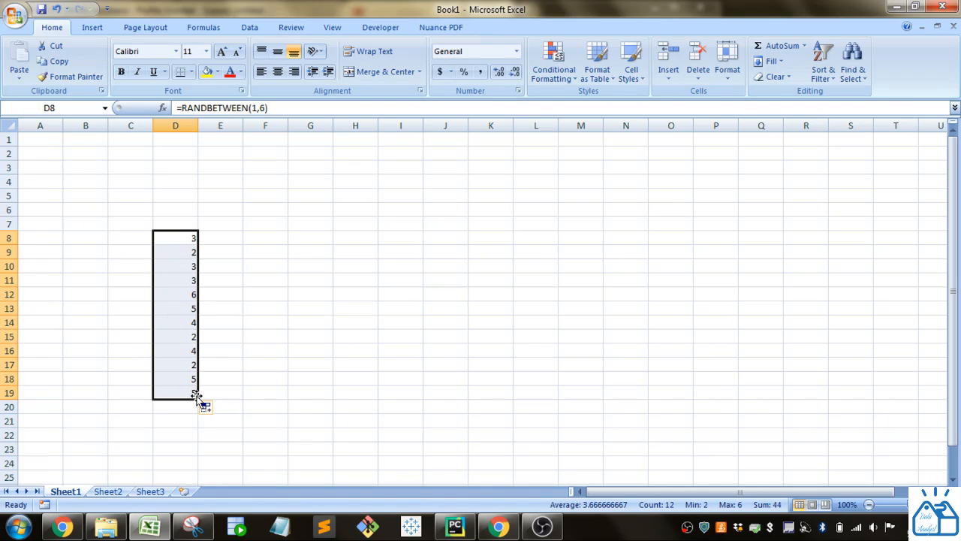
left_click_drag(196, 396, 193, 458)
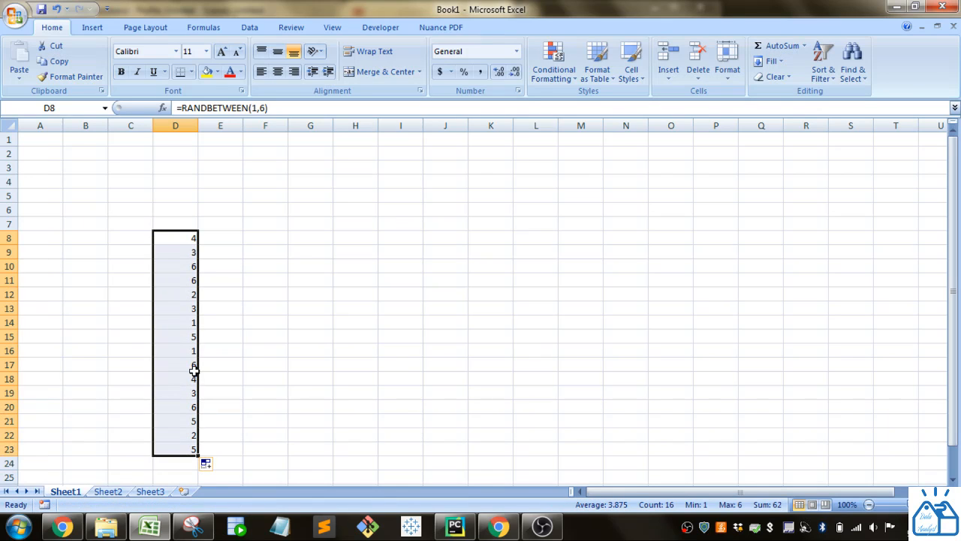
- Clear the RANDBETWEEN formulas from D8:D23
left_click(185, 323)
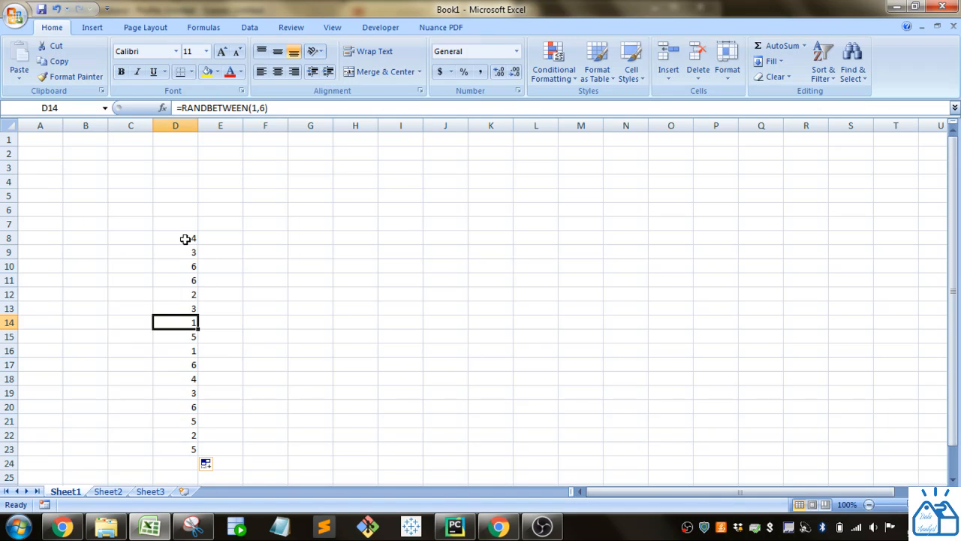
left_click_drag(189, 238, 179, 453)
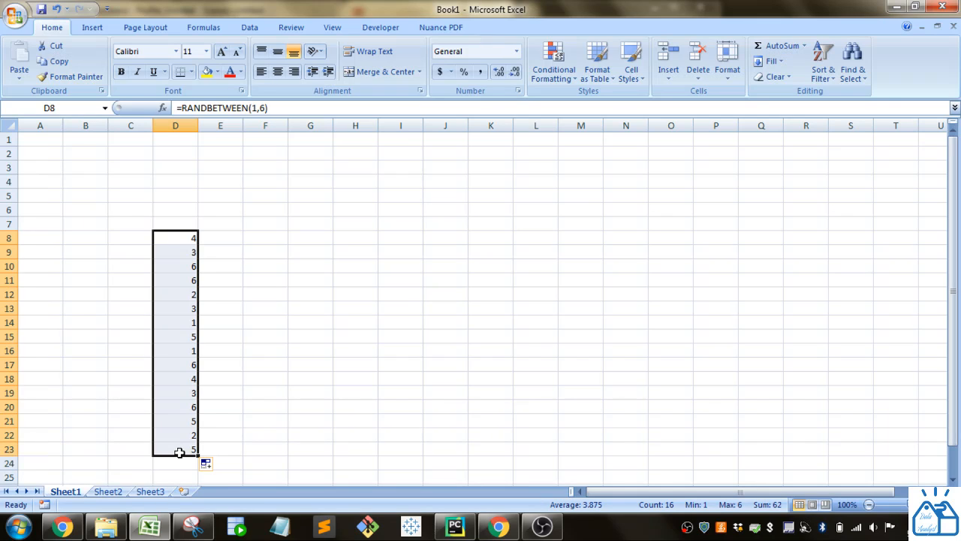
key("Delete")
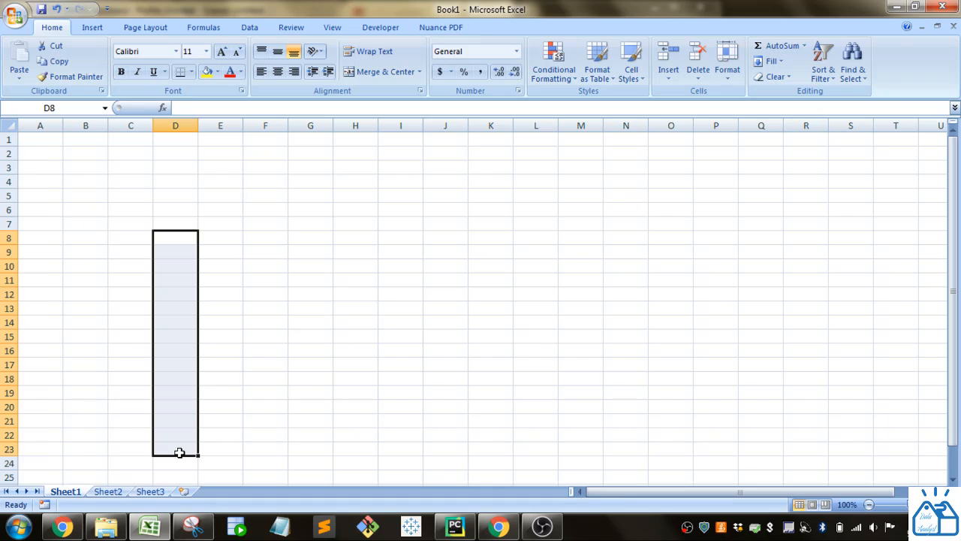
- Enter the list values 1, 5, 10 and 15 in cells H7 through H10
left_click(346, 228)
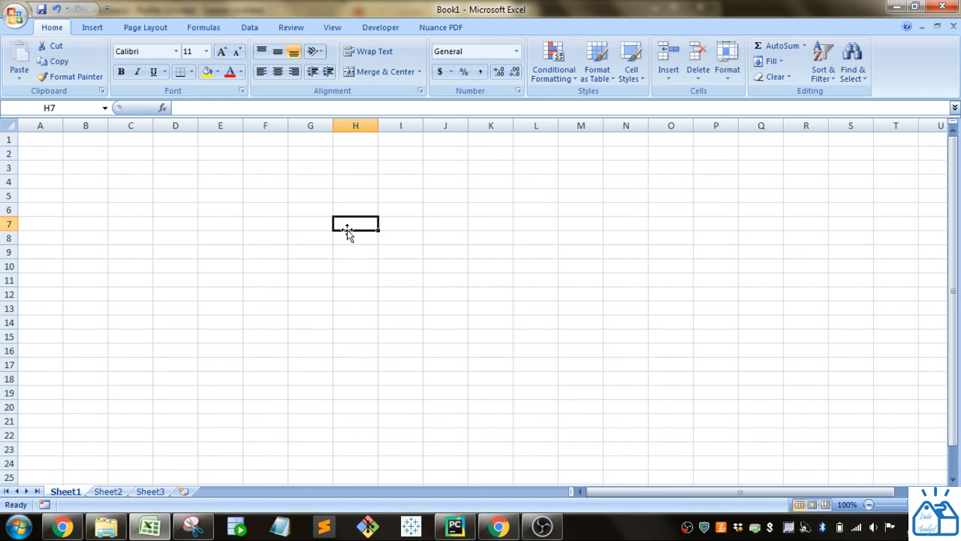
type("1")
key("Return")
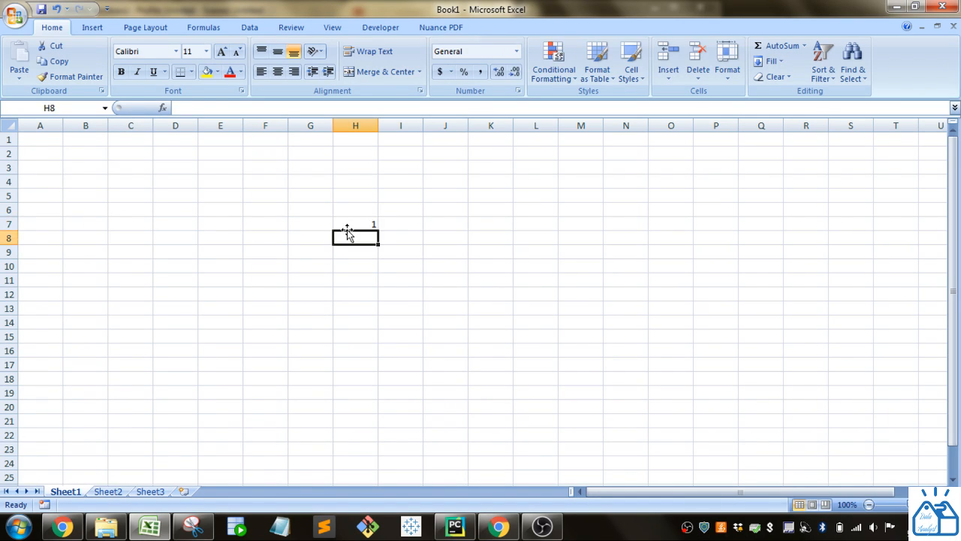
type("5")
key("Return")
type("10")
key("Return")
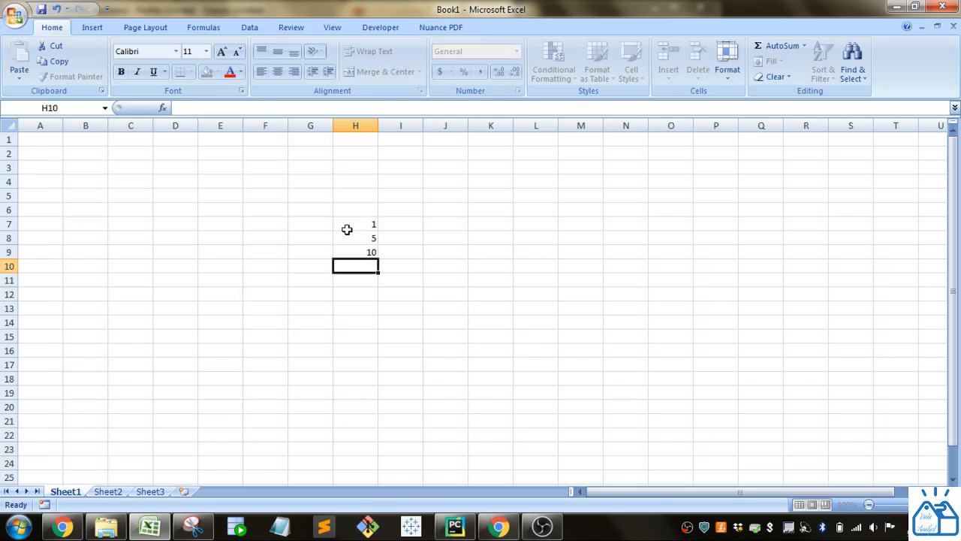
type("15")
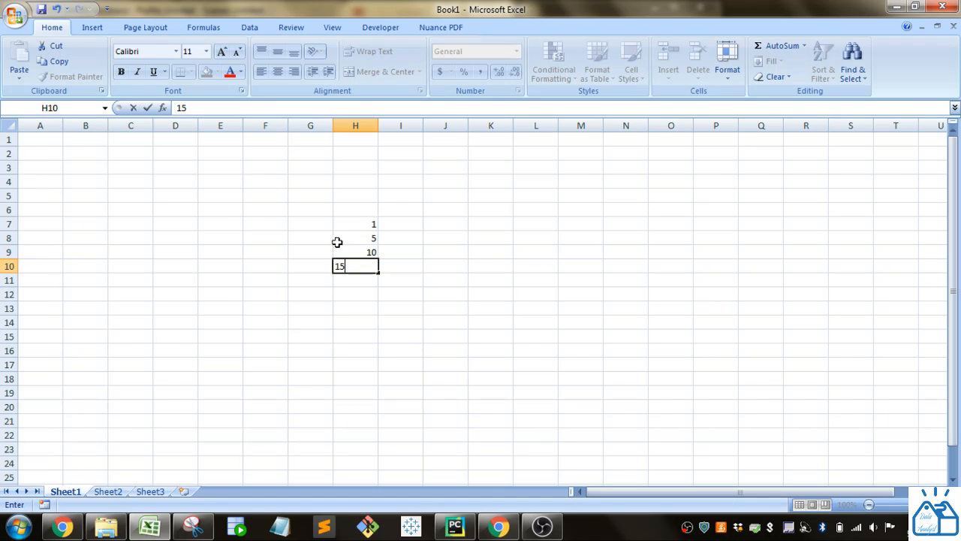
left_click(324, 347)
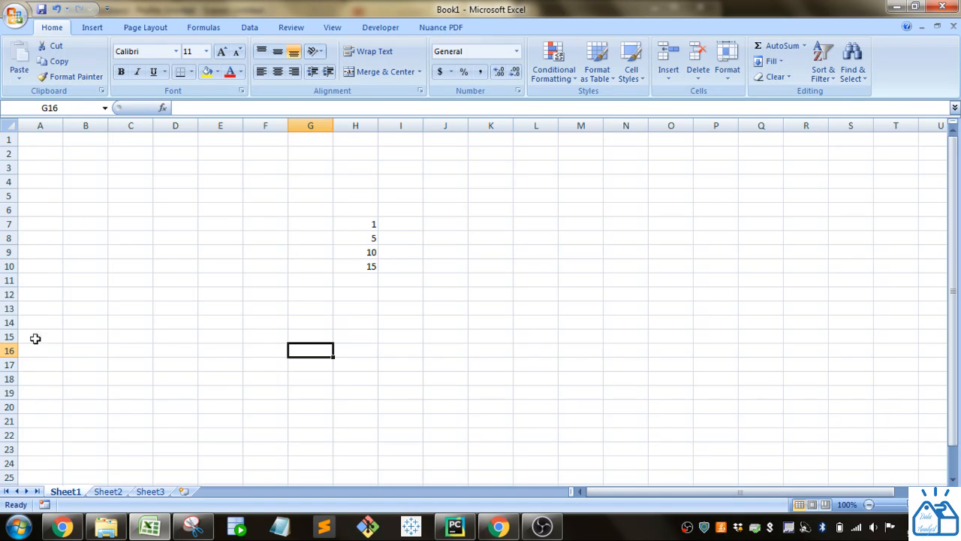
- Start an INDEX formula in cell D8 with the absolute range $H$7:$H$10 as its array
left_click(179, 235)
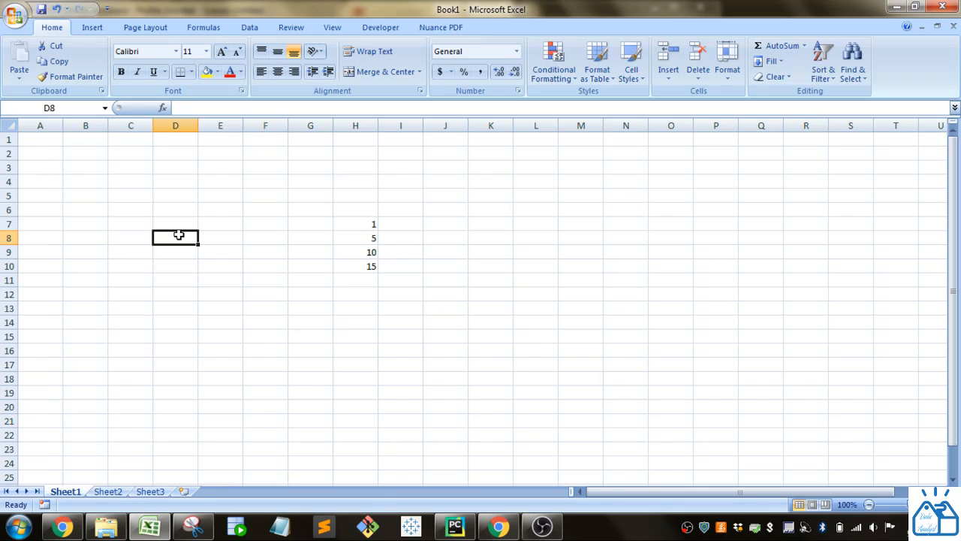
type("=index(")
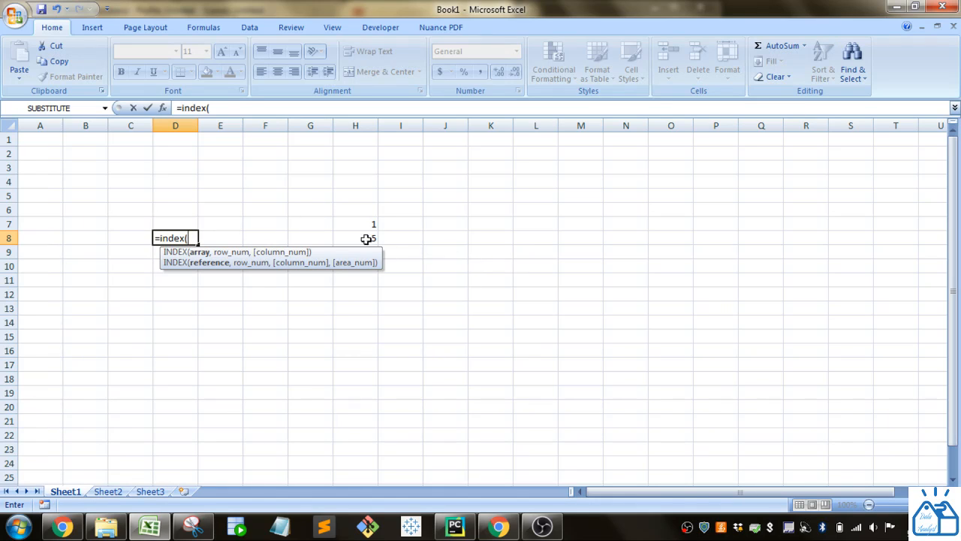
left_click_drag(360, 223, 359, 261)
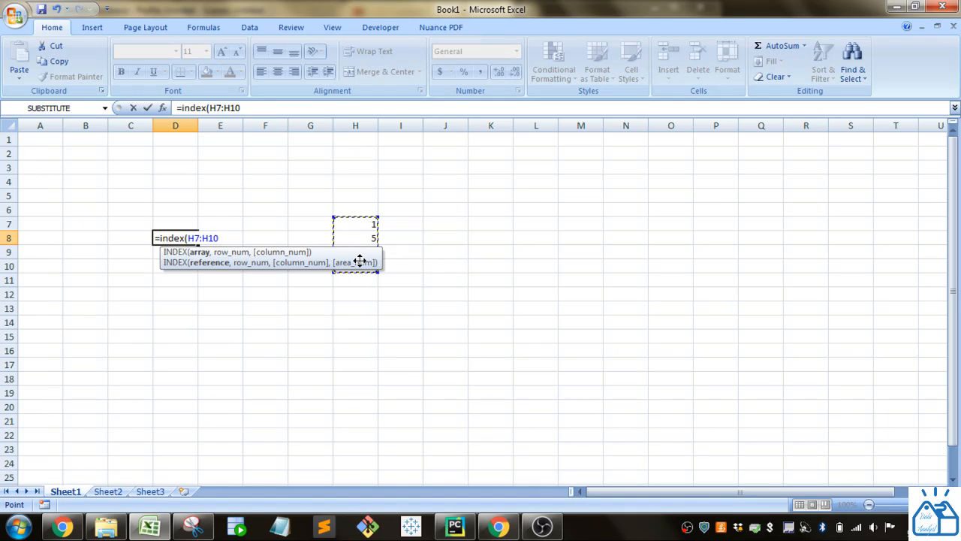
key("F5")
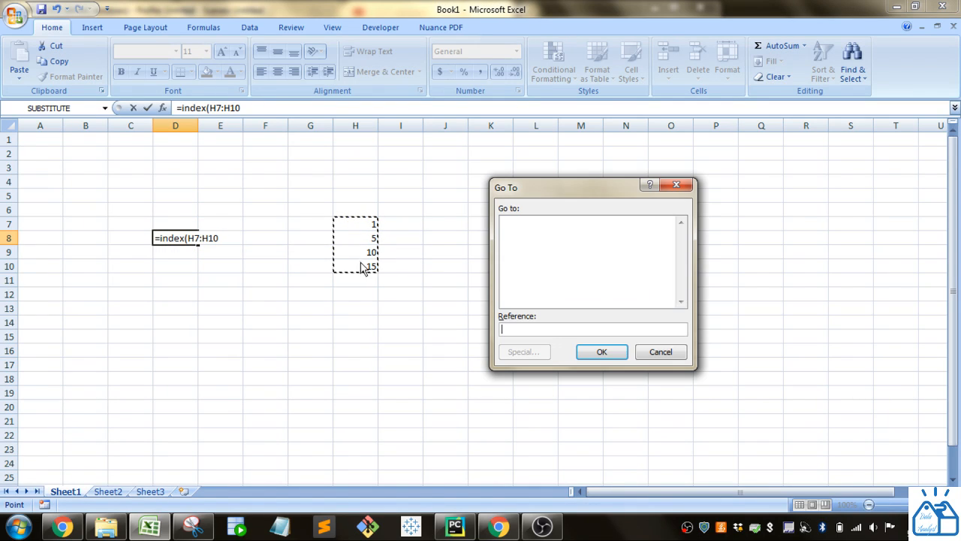
left_click(659, 353)
key("F4")
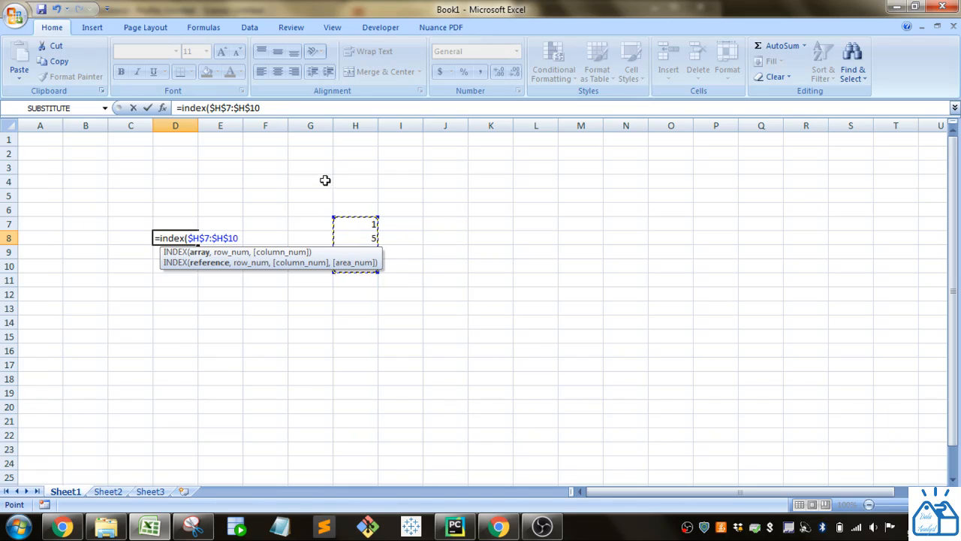
left_click(263, 108)
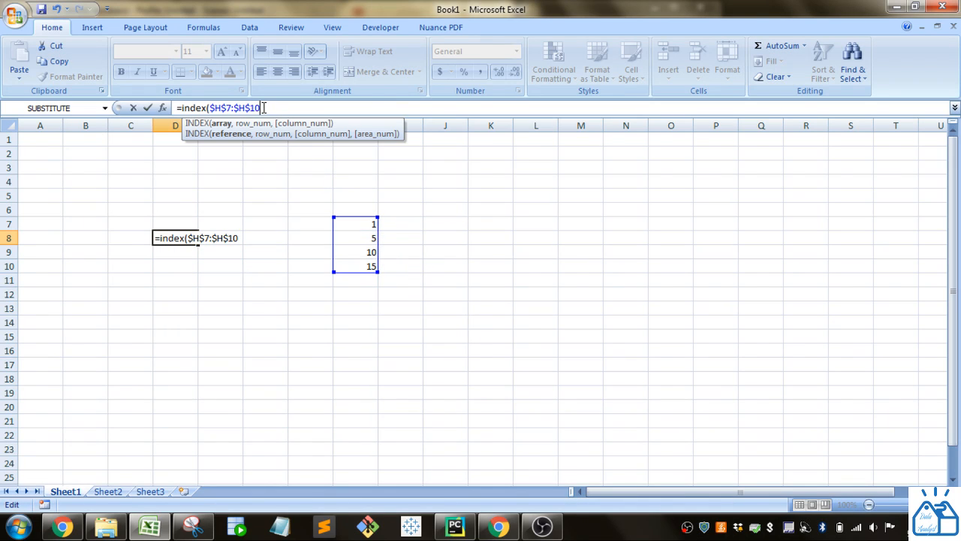
type(",")
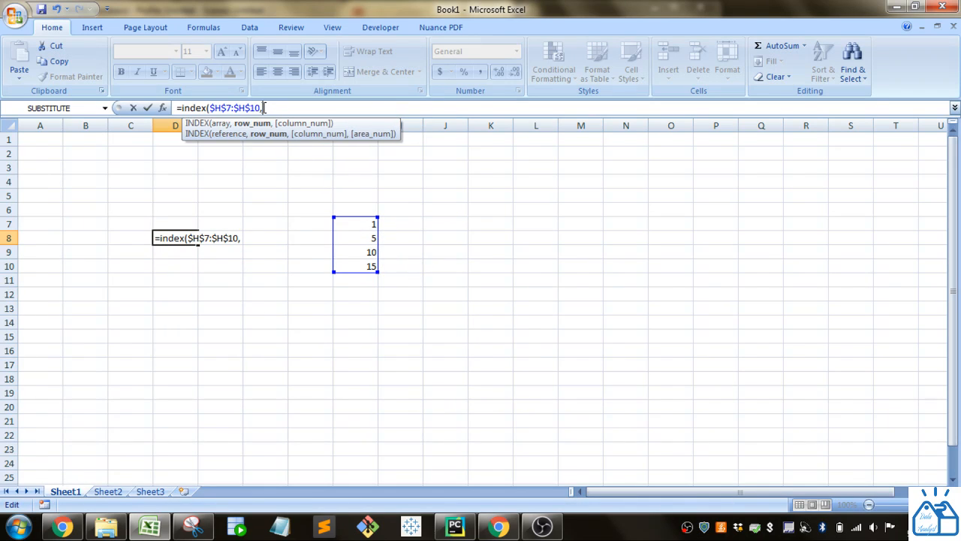
type("ran")
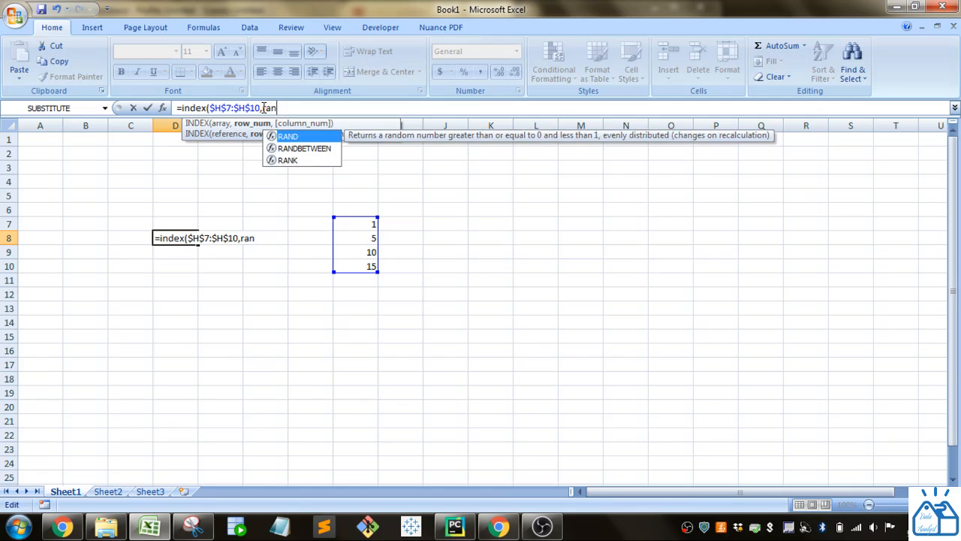
- Complete the D8 formula with RANDBETWEEN(1,4) as the row number, giving =INDEX($H$7:$H$10,RANDBETWEEN(1,4))
key("Down")
key("Tab")
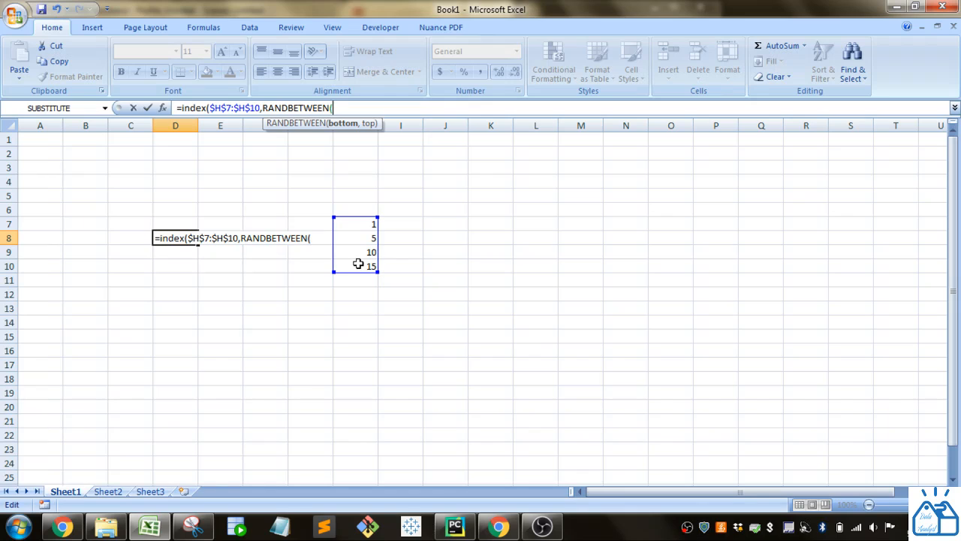
left_click_drag(357, 238, 358, 221)
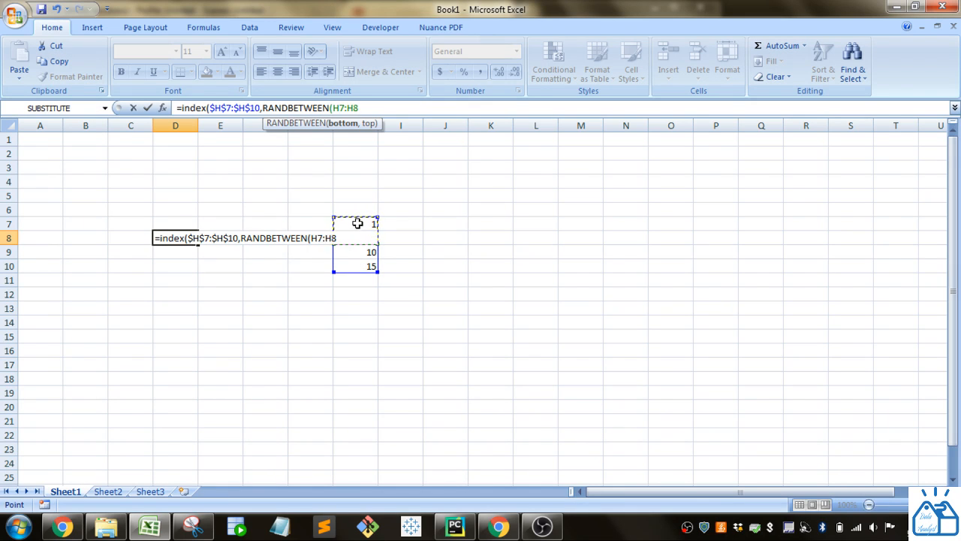
left_click_drag(359, 108, 336, 107)
type("1,")
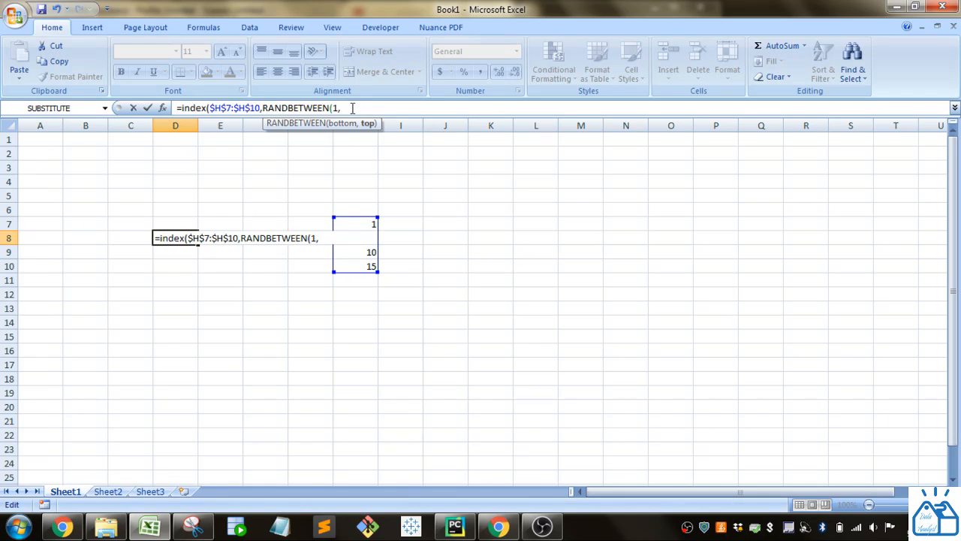
type("4))")
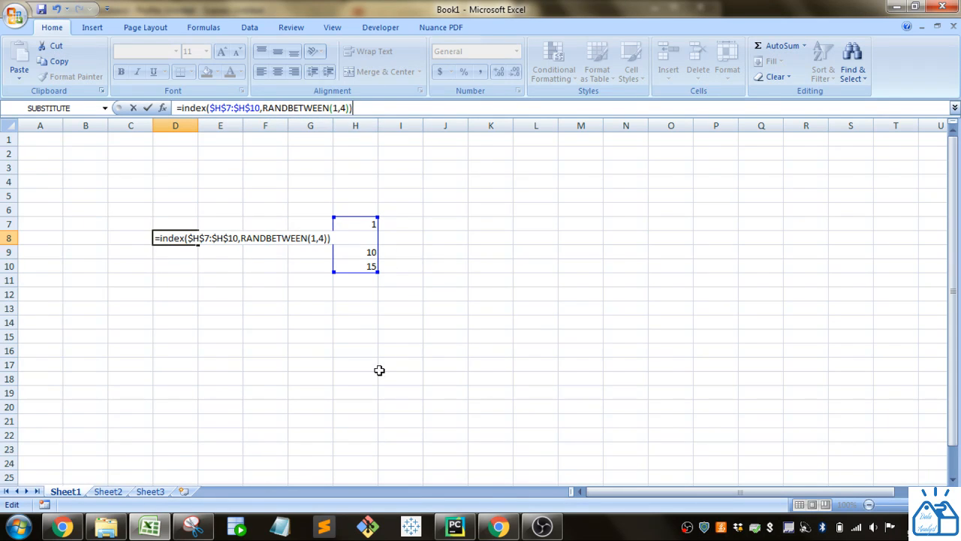
key("Return")
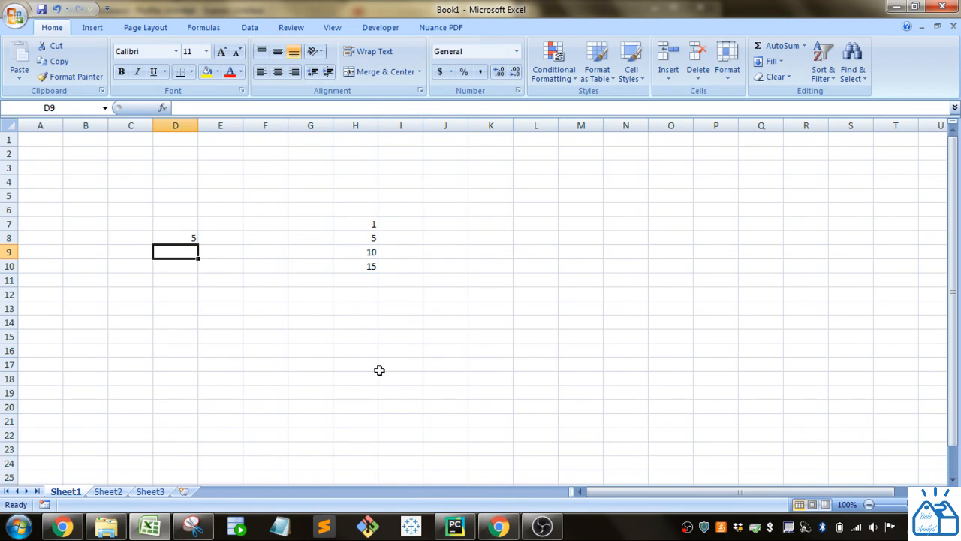
- Fill the INDEX formula from D8 down through D18 and compare the results with the list in H7:H10
left_click(192, 238)
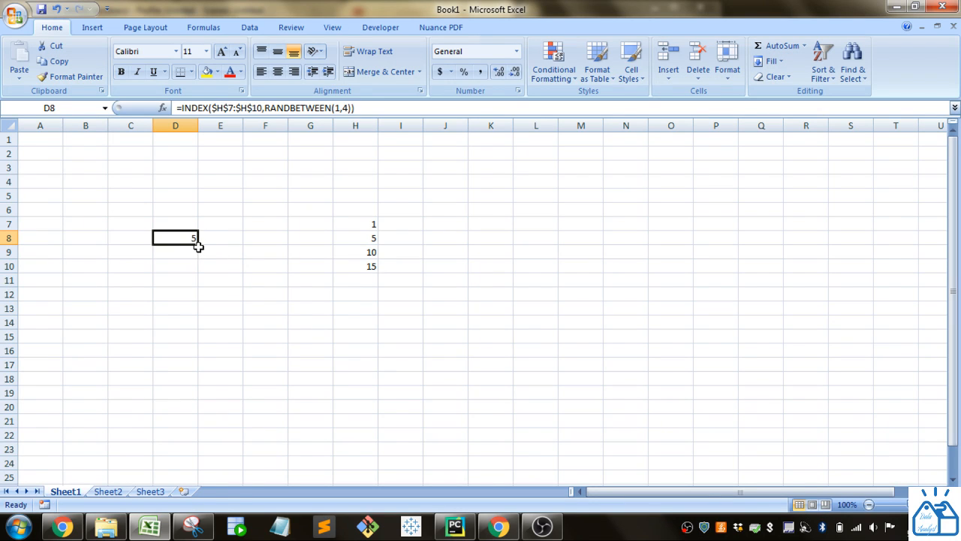
left_click_drag(196, 244, 211, 380)
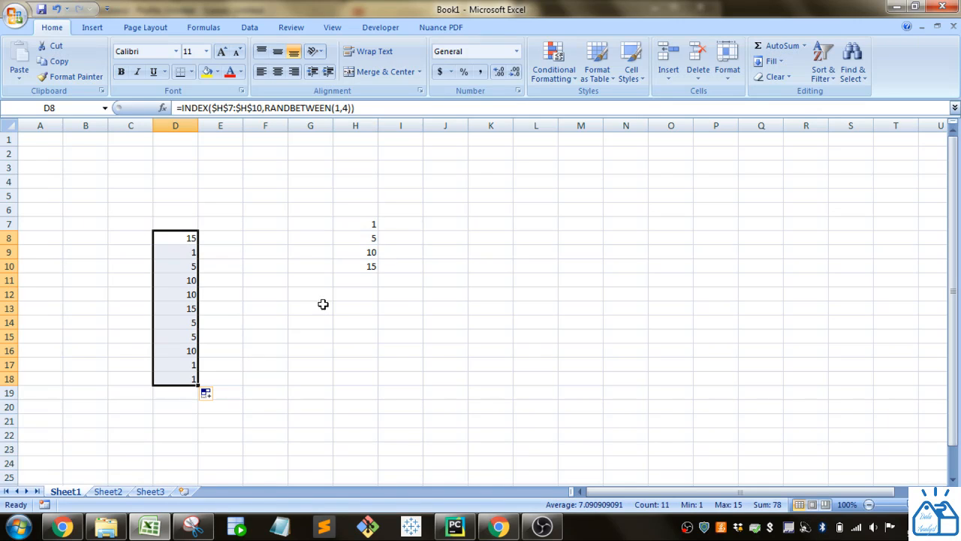
left_click(364, 223)
left_click_drag(364, 223, 367, 260)
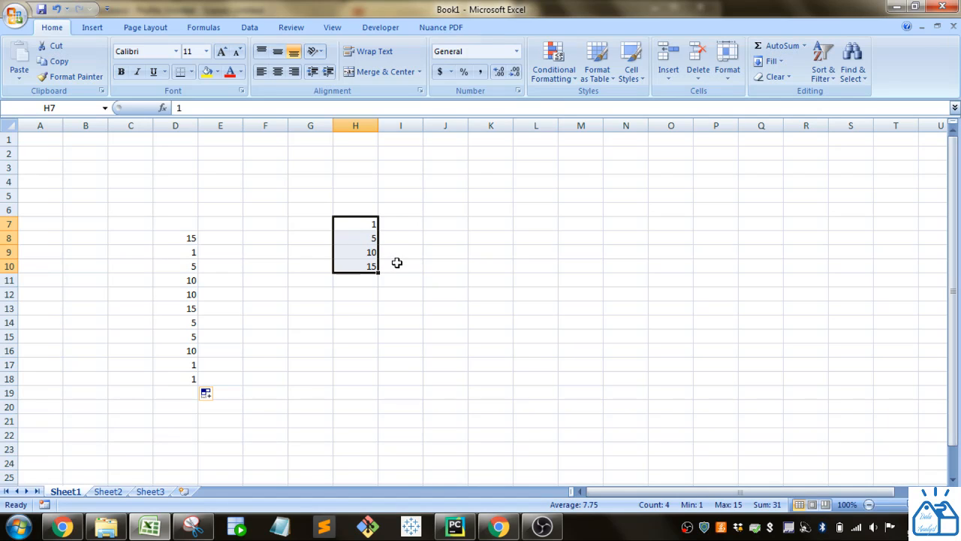
left_click(171, 240)
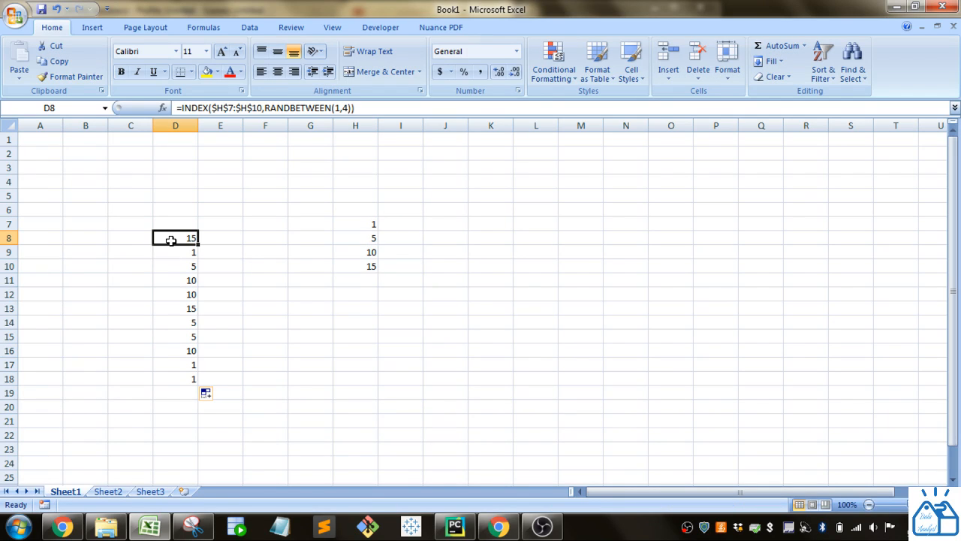